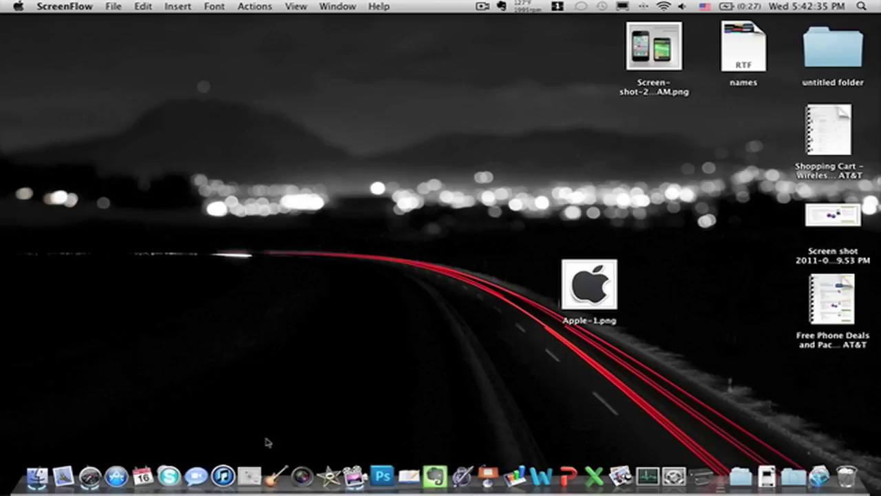
Open BootXChanger, load the default boot image, and reposition the Apple-1.png file on the desktop.
left_click(250, 474)
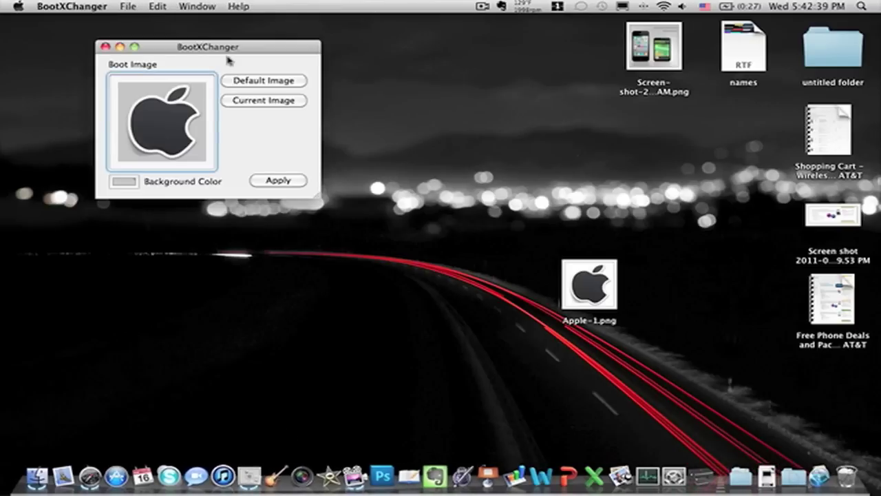
left_click_drag(241, 49, 338, 82)
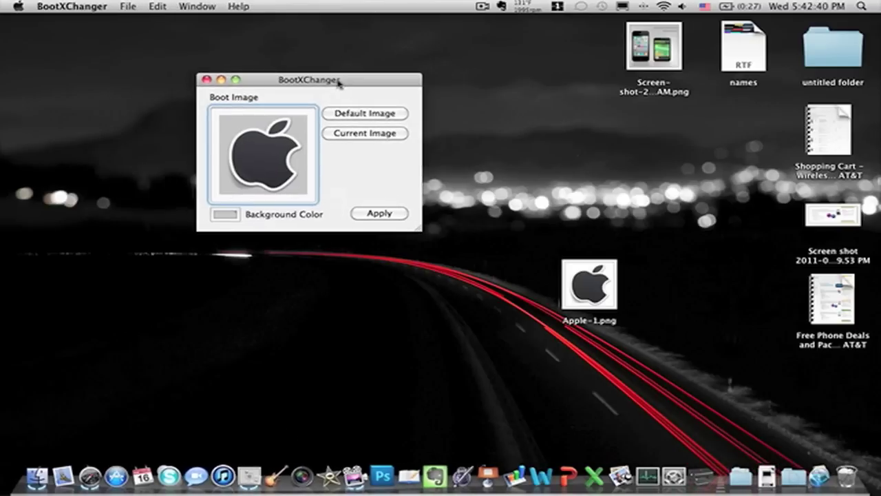
left_click(369, 116)
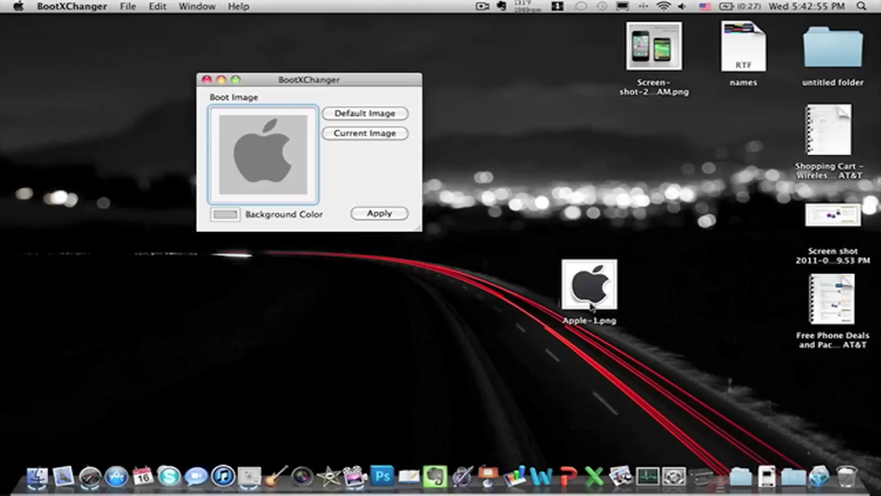
left_click_drag(591, 306, 593, 217)
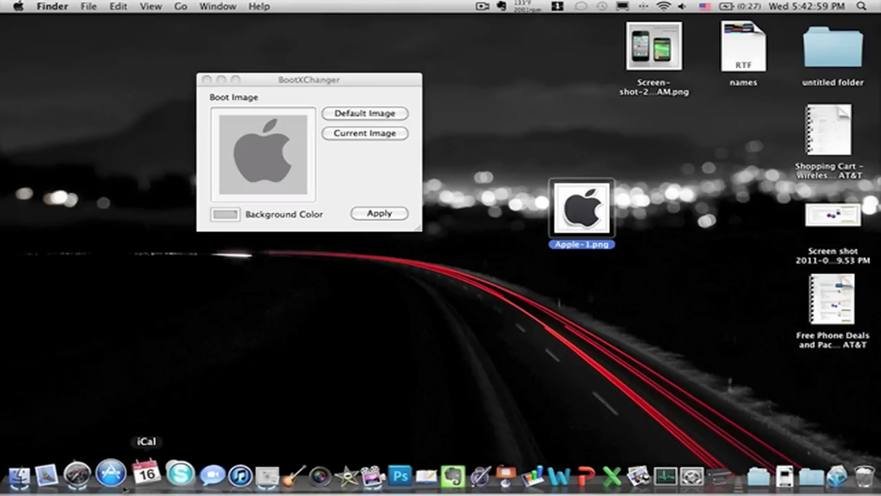
Switch to Safari and run a Google image search for "apple icon".
left_click(83, 475)
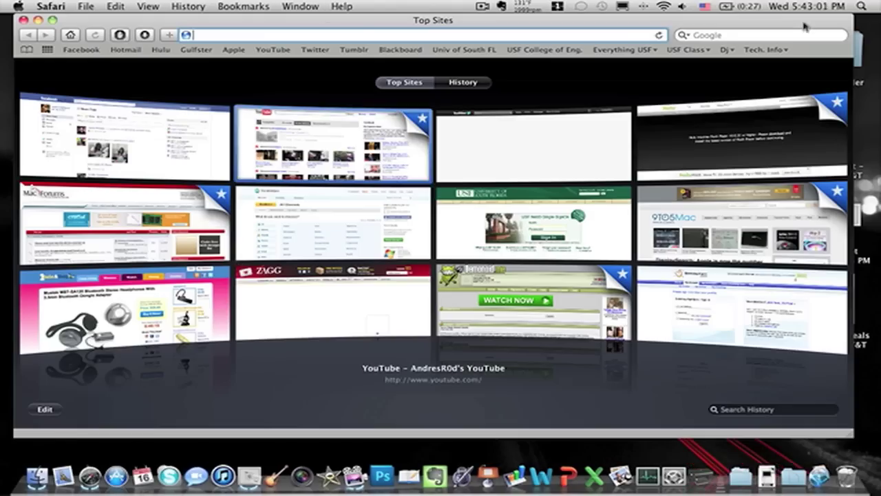
left_click(740, 34)
type("apple in")
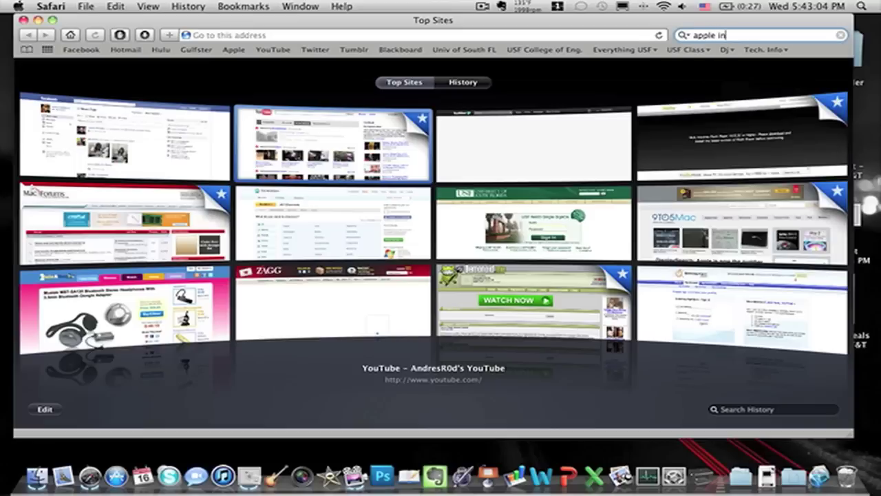
key("BackSpace")
type("con")
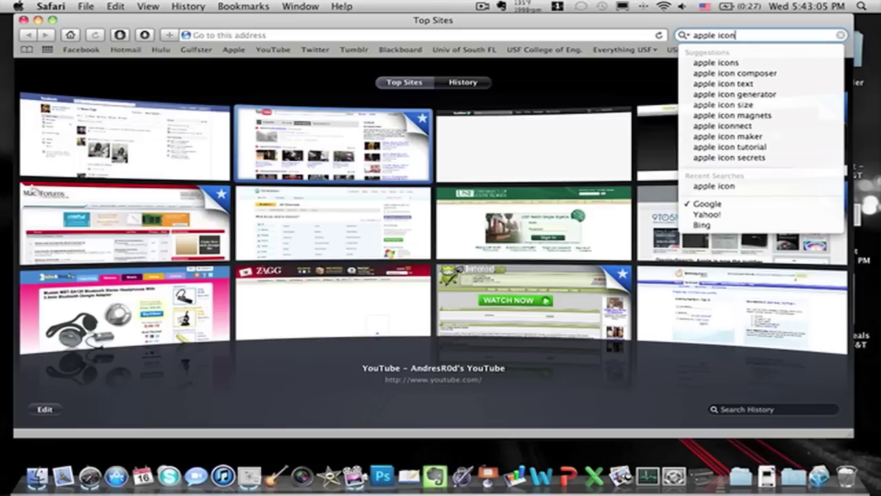
key("Return")
left_click(58, 65)
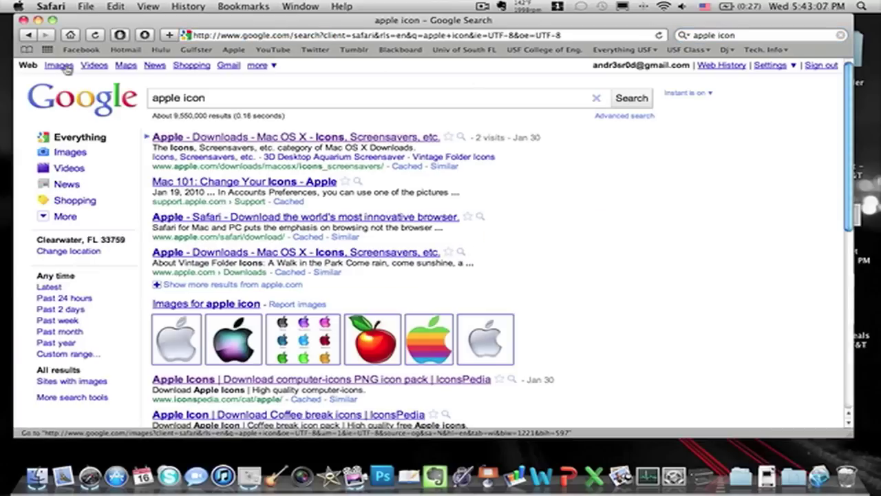
Browse the image results for possible boot logos and close the browser window.
scroll(578, 200, "down", 10)
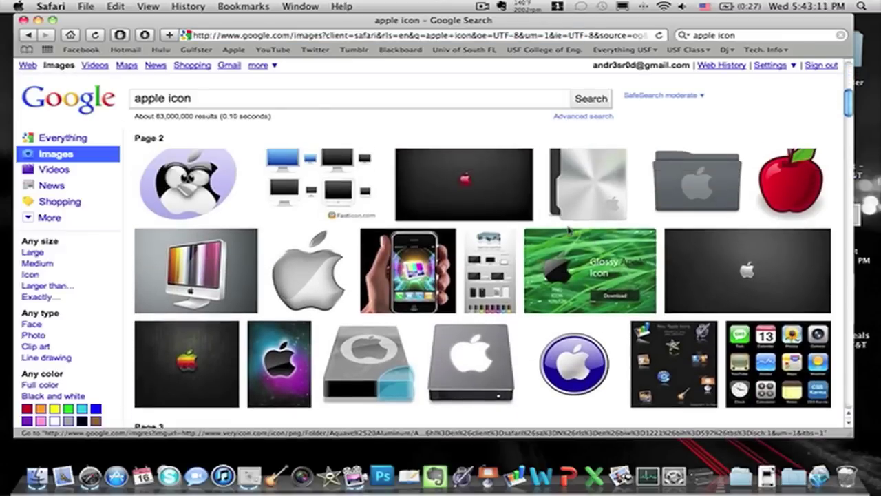
mouse_move(477, 282)
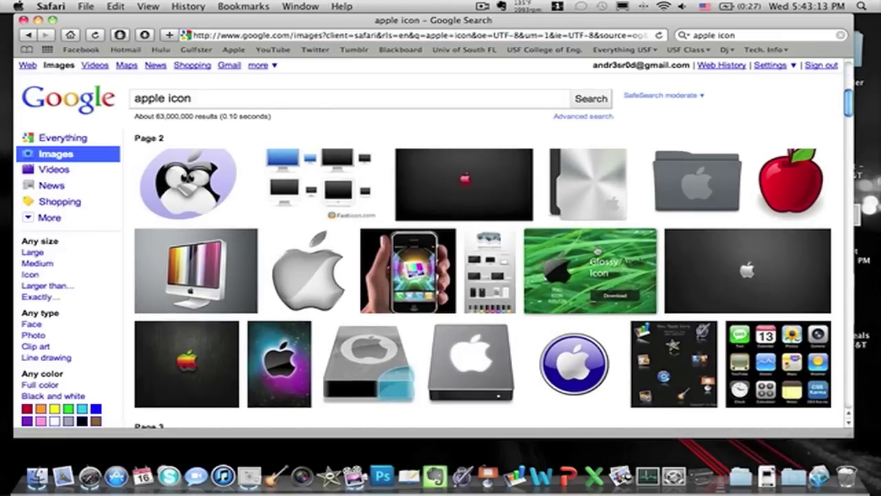
scroll(604, 259, "up", 10)
scroll(604, 259, "down", 5)
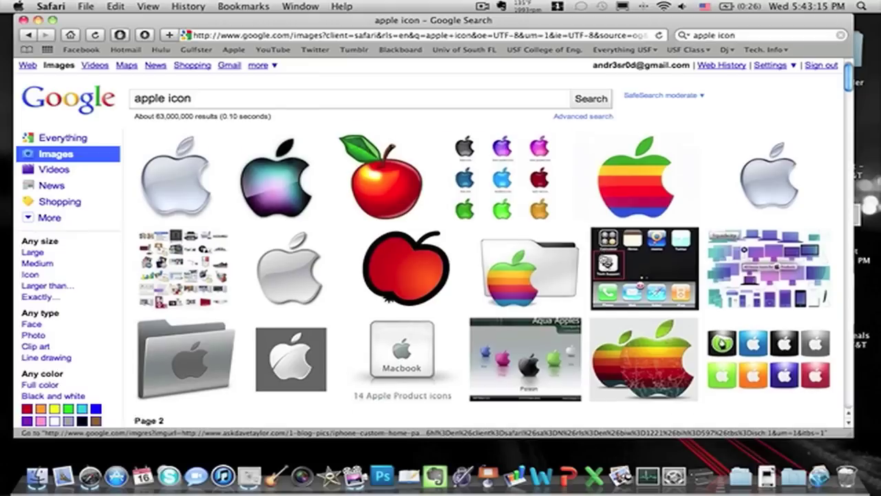
scroll(520, 265, "down", 8)
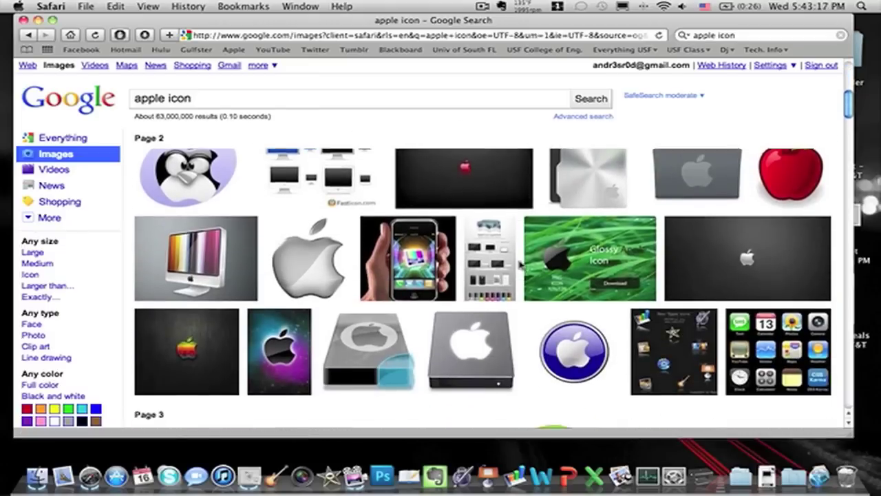
scroll(519, 264, "down", 5)
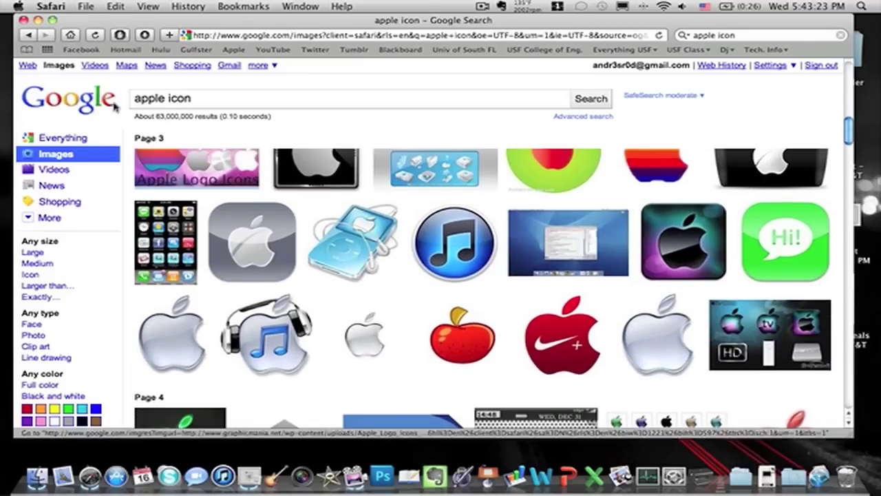
left_click(22, 19)
View the color picker for the boot screen's background color and close it.
left_click_drag(304, 78, 314, 82)
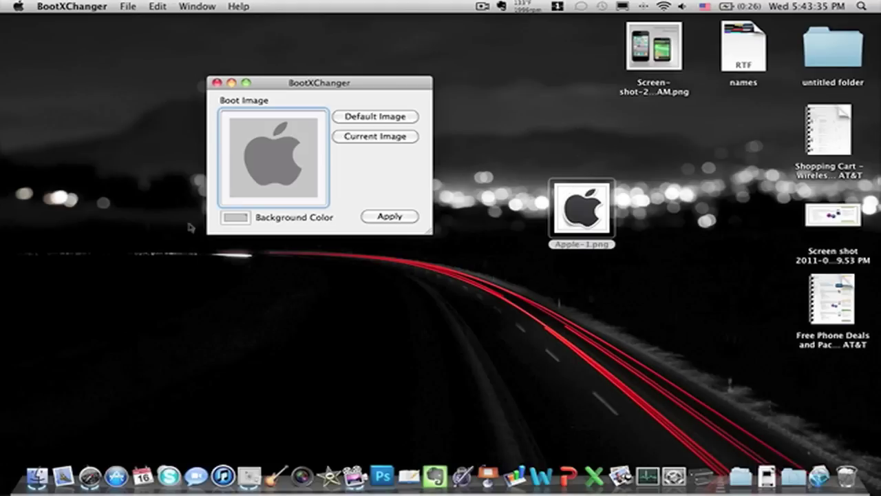
left_click(236, 217)
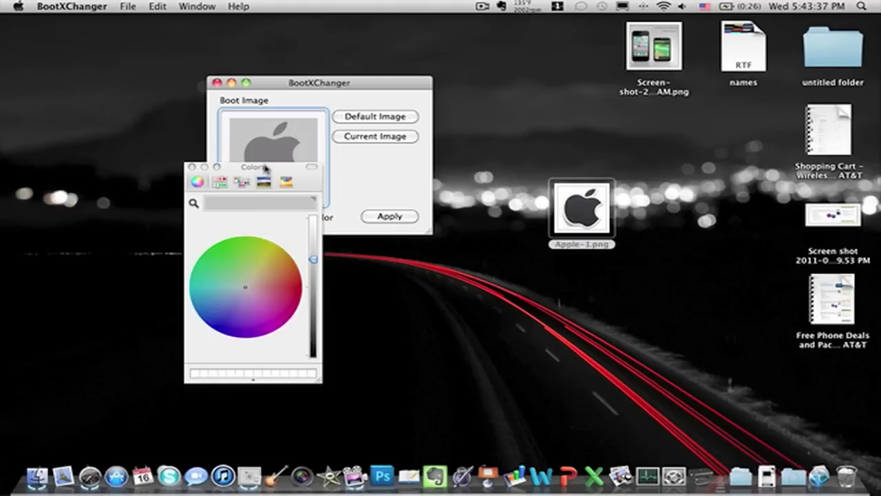
left_click_drag(266, 169, 249, 149)
left_click(175, 148)
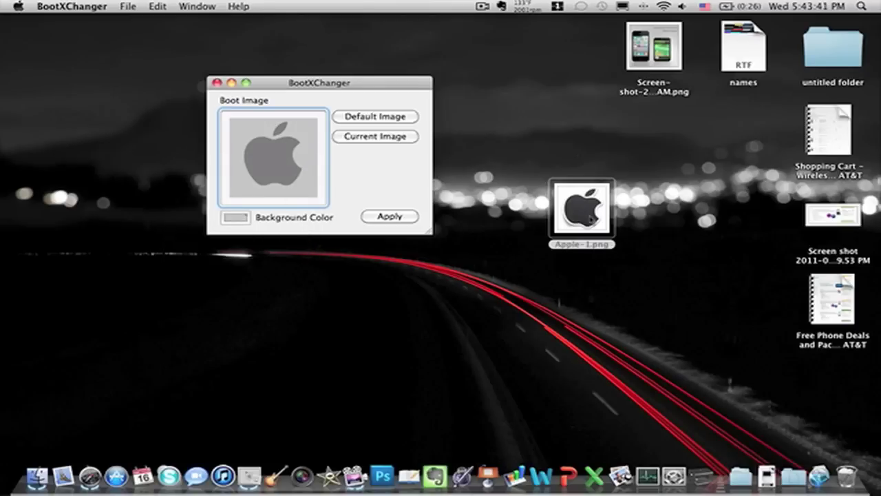
Apply Apple-1.png from the desktop as the boot image, authorize the change with the account password, and close the BootXChanger window.
left_click_drag(591, 219, 285, 170)
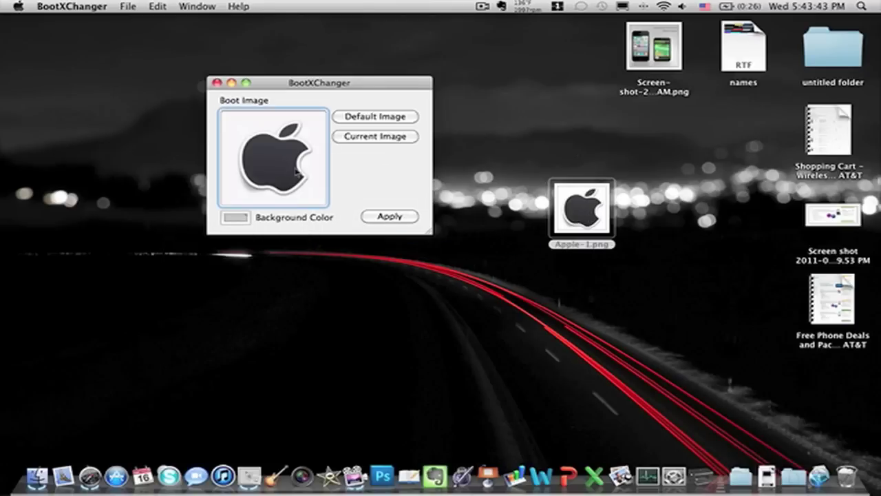
left_click(390, 218)
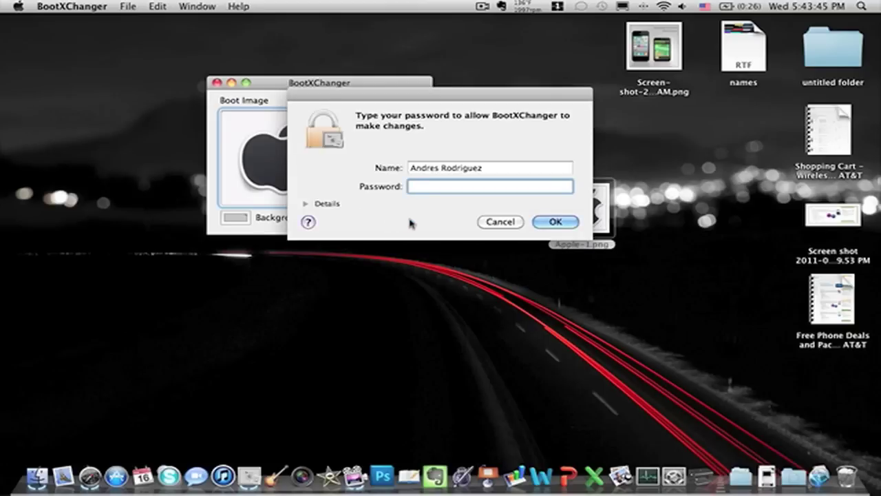
type("***********")
key("Return")
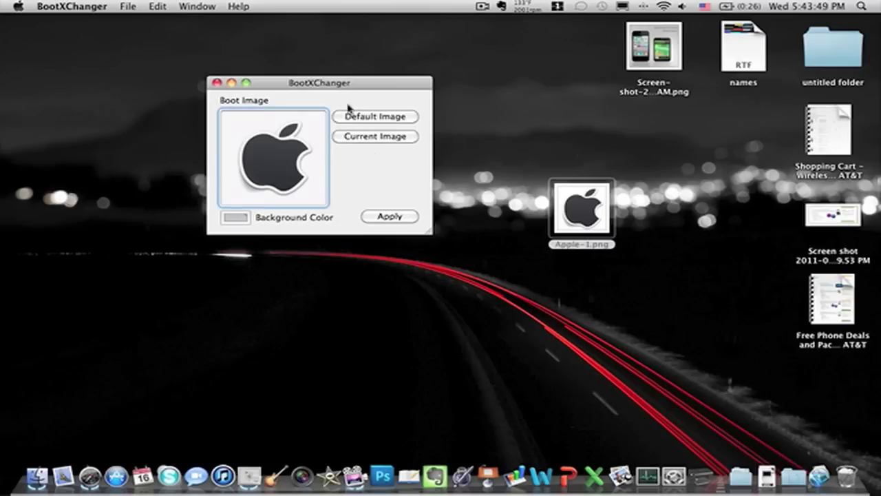
left_click_drag(348, 84, 357, 64)
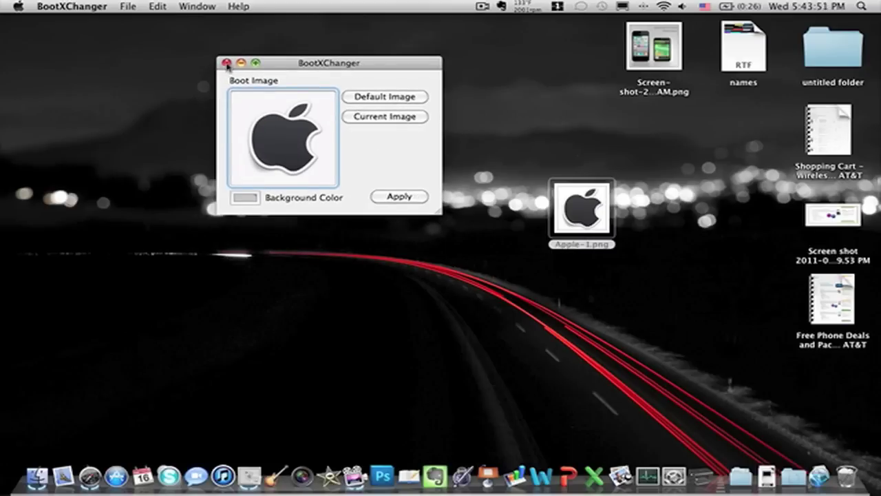
left_click(227, 63)
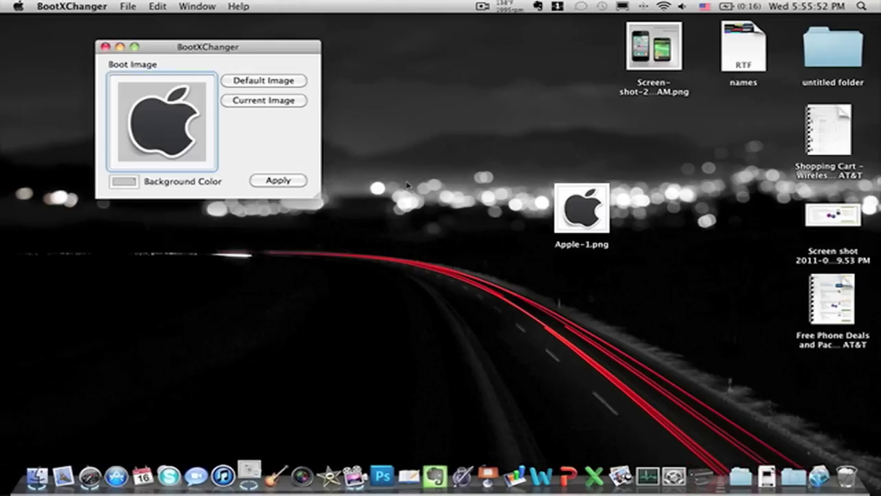
left_click_drag(268, 46, 477, 113)
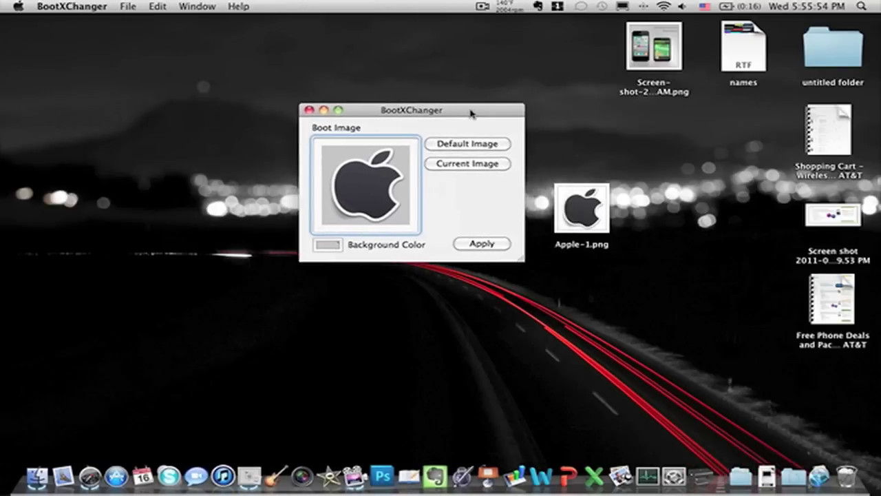
left_click_drag(586, 207, 651, 162)
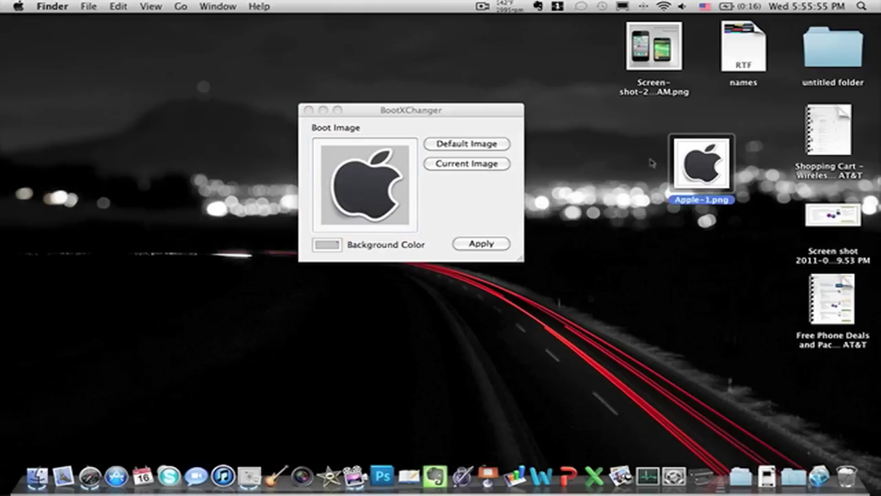
left_click(409, 111)
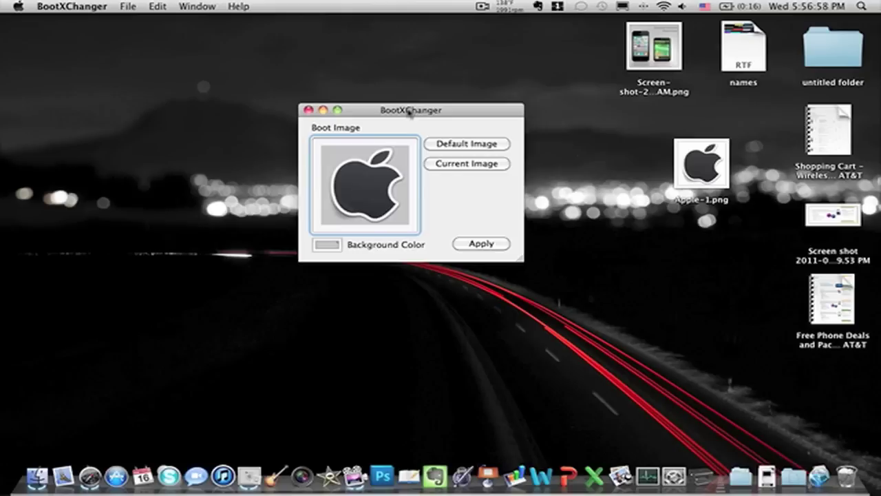
left_click_drag(435, 113, 460, 94)
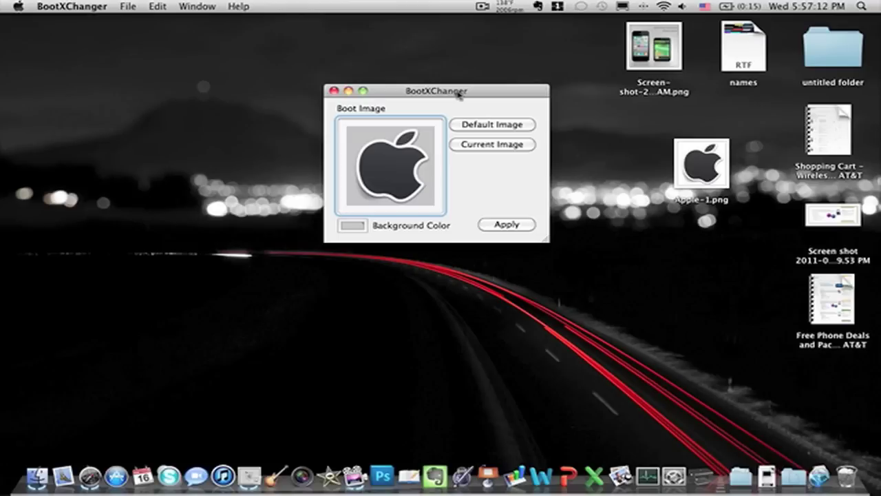
left_click_drag(459, 94, 317, 83)
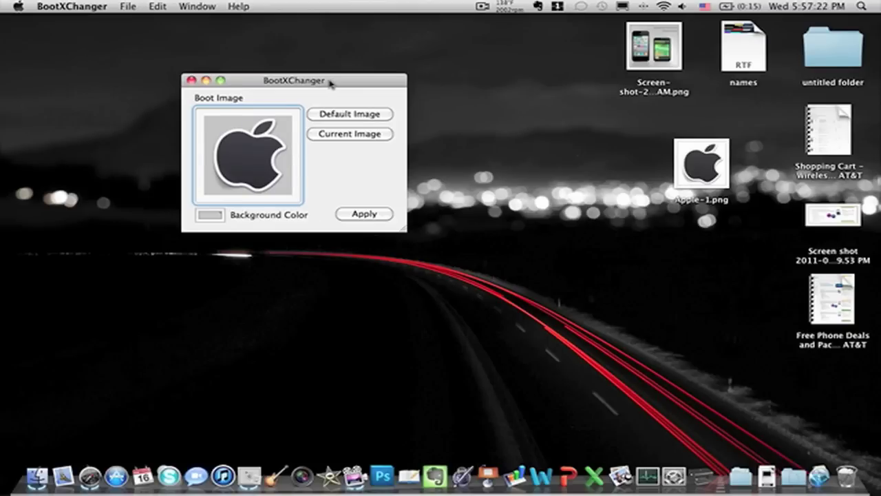
left_click_drag(330, 83, 465, 86)
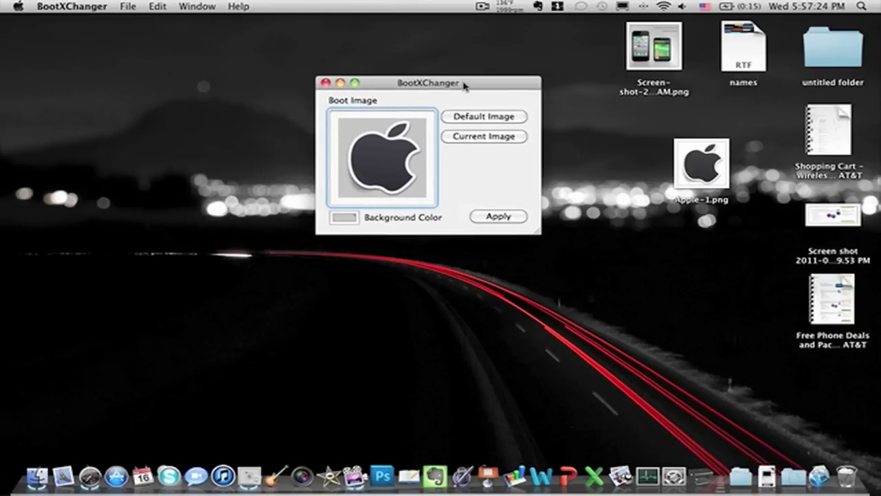